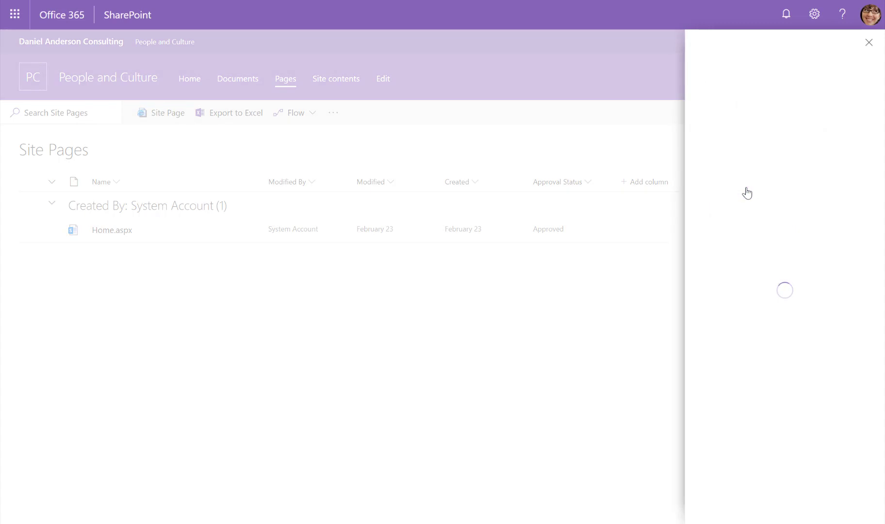
Create the page approval flow with the name "Enhanced Page Approvals" and the suggested Marketing Assistant as approver.
left_click(845, 205)
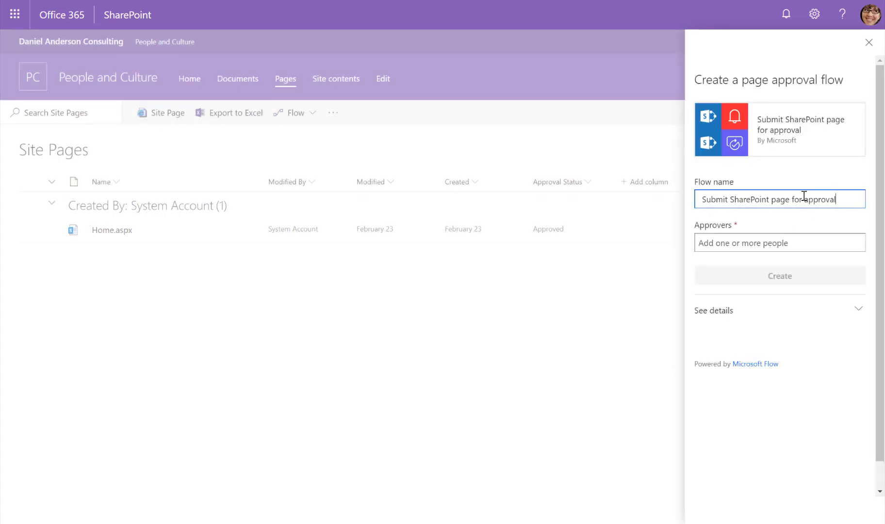
triple_click(830, 203)
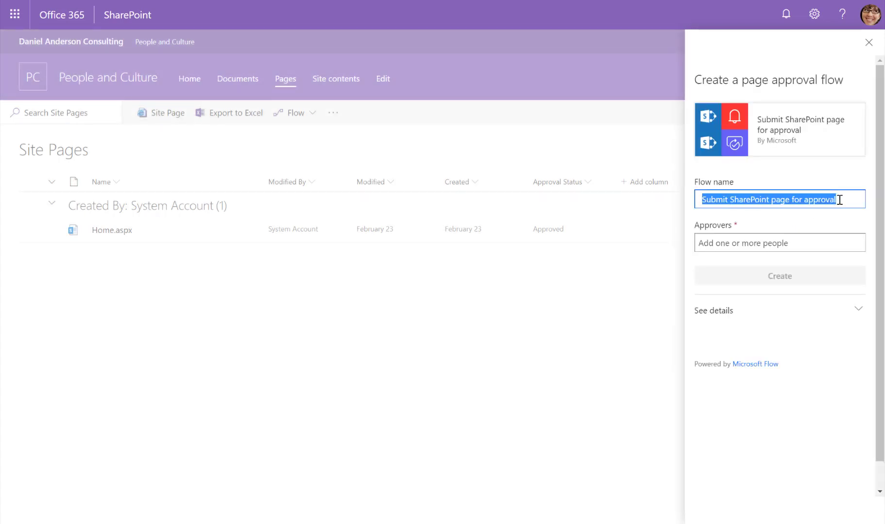
type("Enhanced Page Approvals")
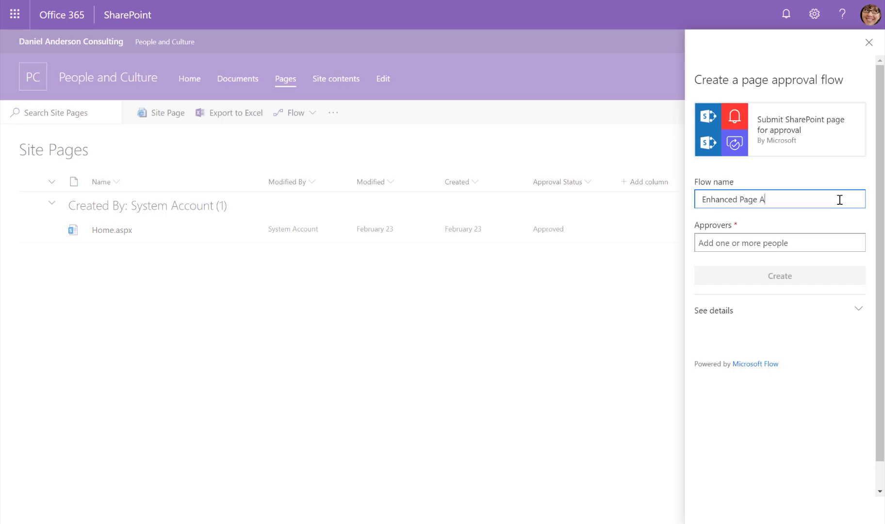
left_click(762, 248)
type("ale")
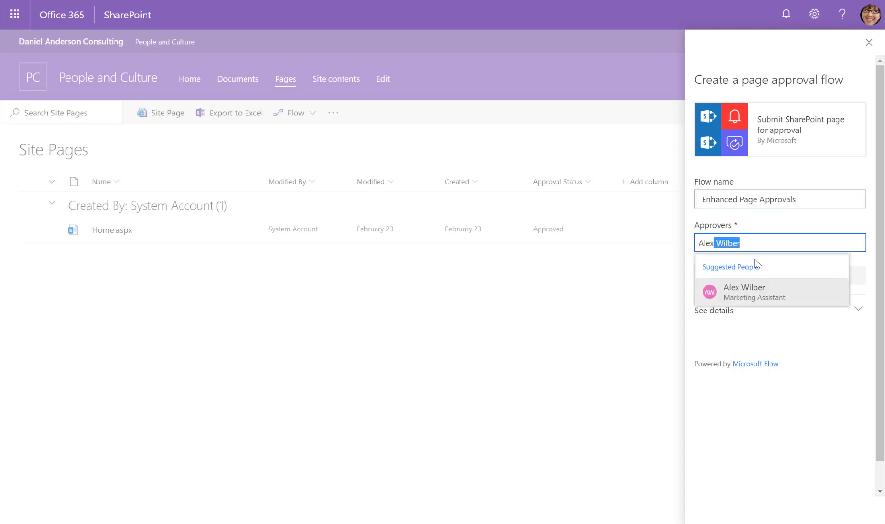
left_click(735, 292)
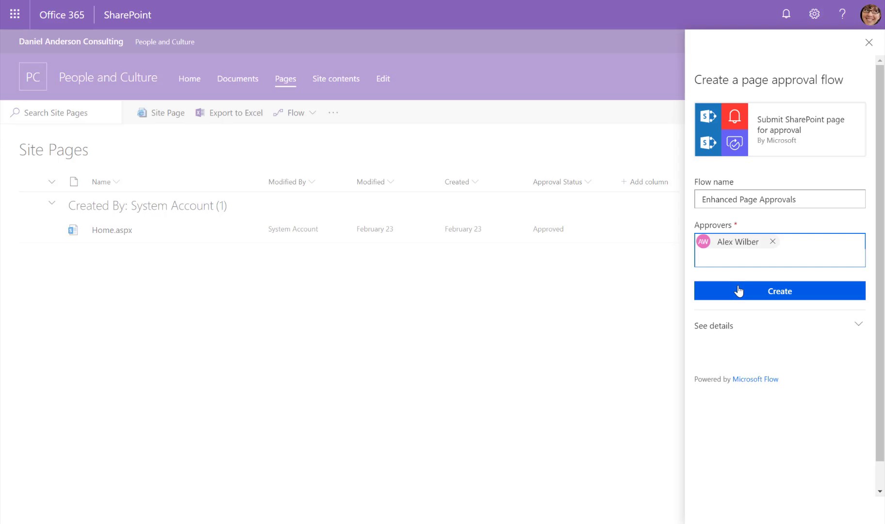
left_click(739, 291)
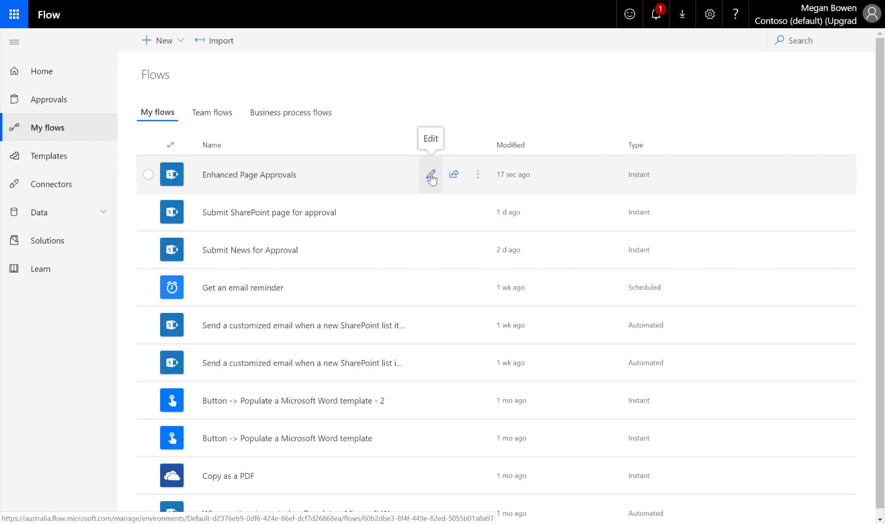
Open the Enhanced Page Approvals flow for editing and insert a Condition between "Set content approval status - Pending" and "Start an approval".
left_click(431, 176)
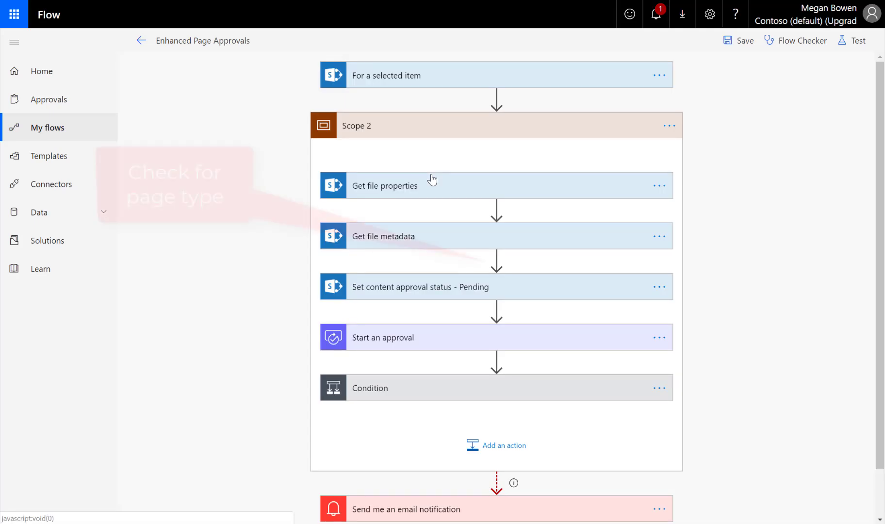
scroll(432, 179, "down", 1)
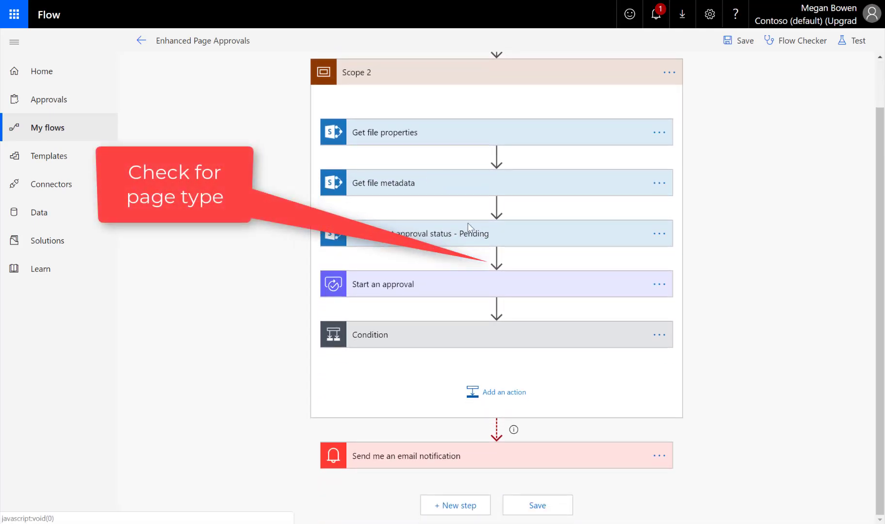
left_click(497, 258)
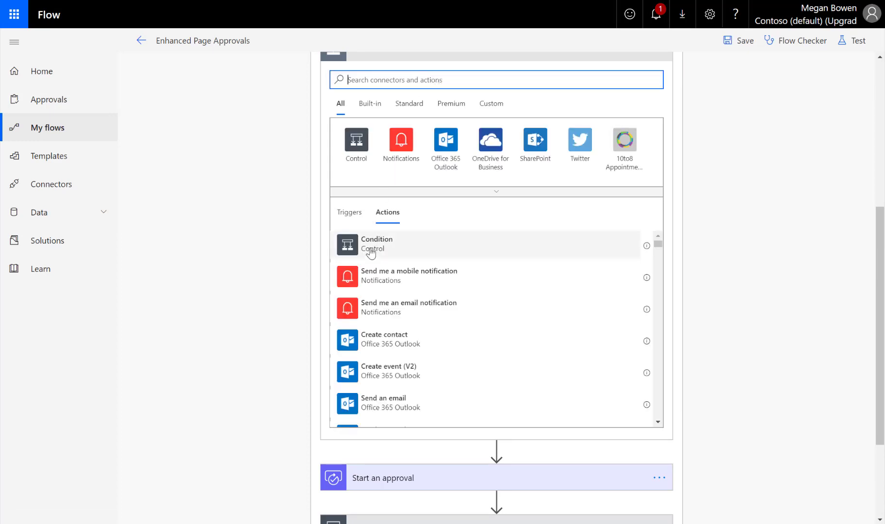
left_click(372, 245)
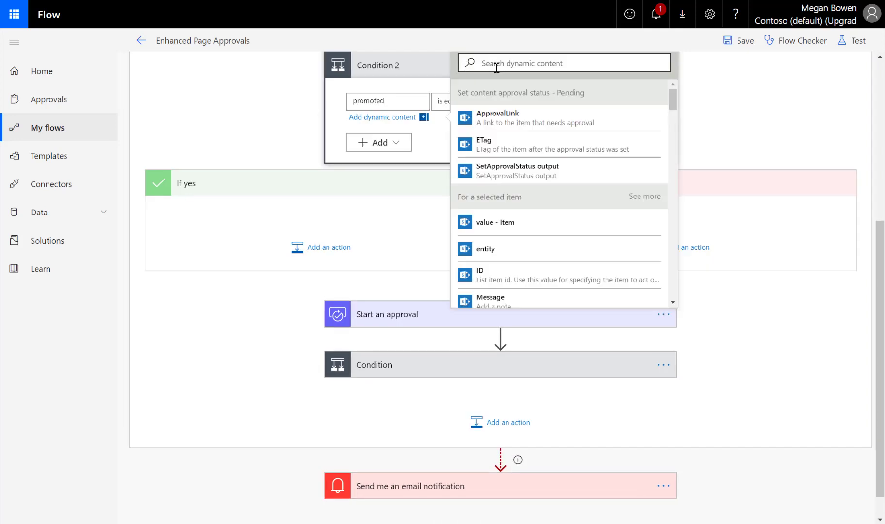
Configure the new condition to check that Promoted State from Get file properties is not equal to 1.
left_click(504, 66)
type("pro")
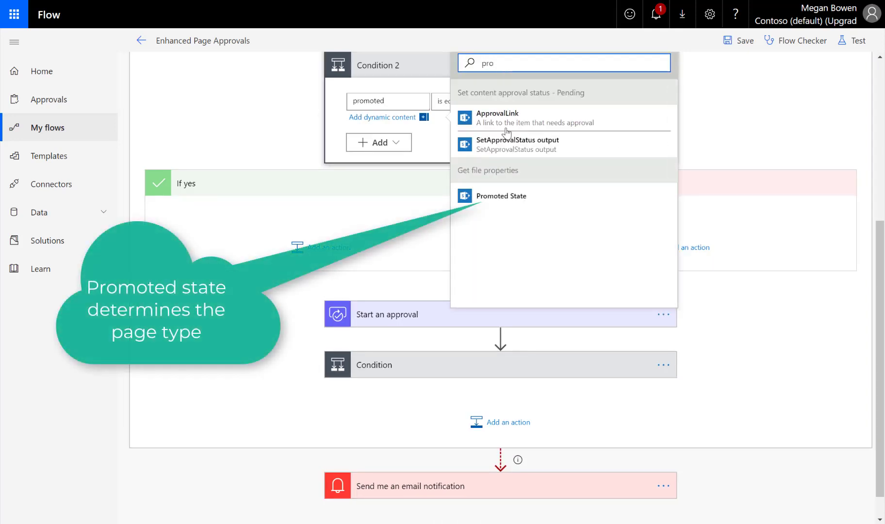
left_click(491, 201)
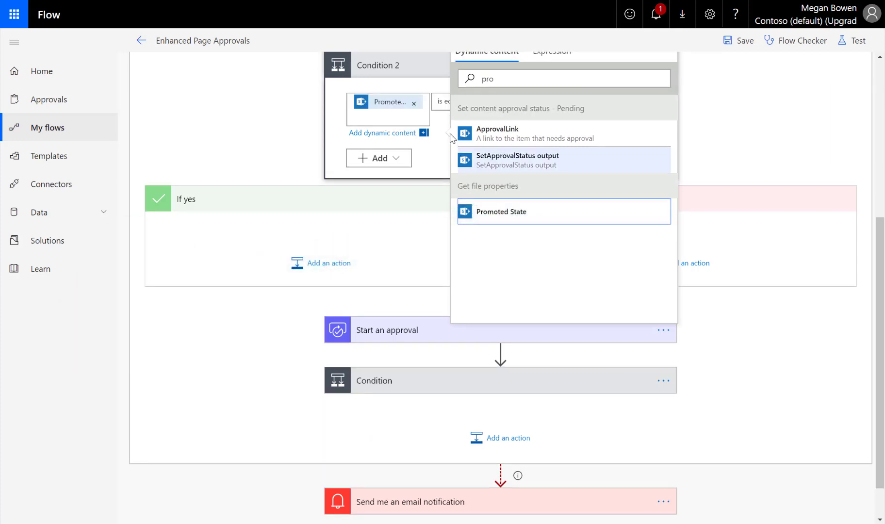
left_click(442, 110)
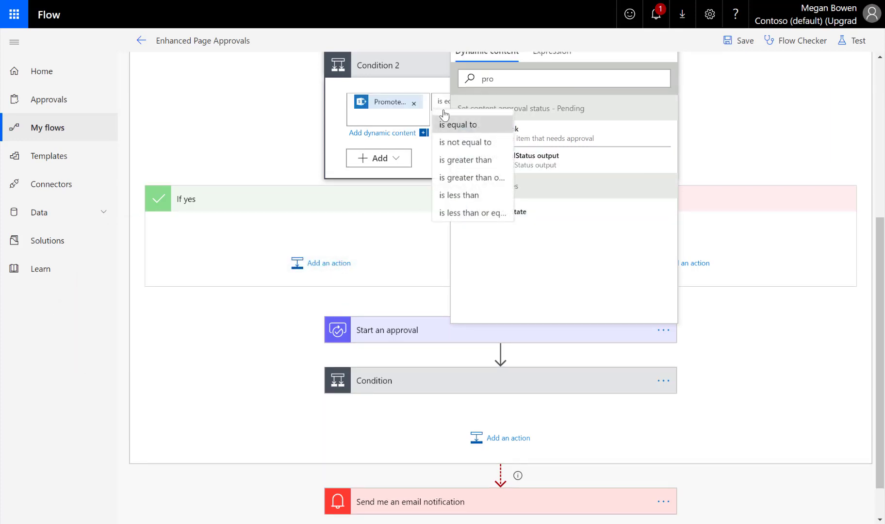
left_click(447, 143)
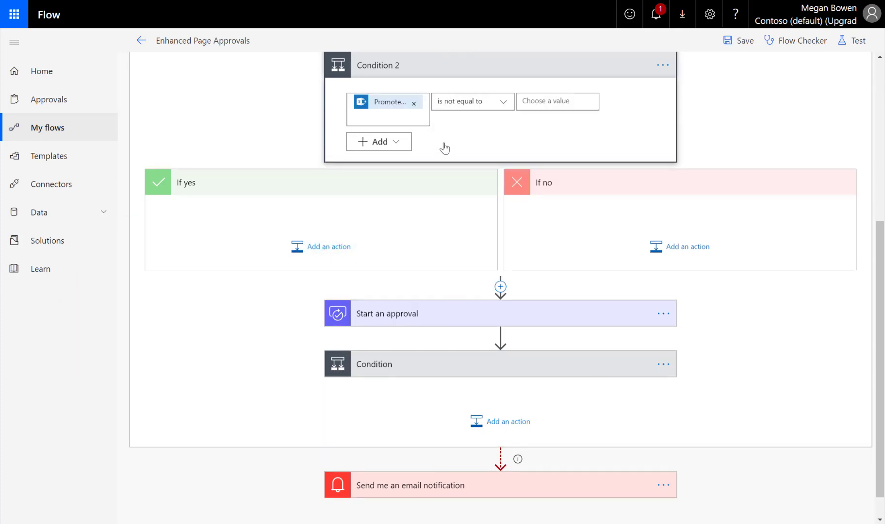
left_click(573, 105)
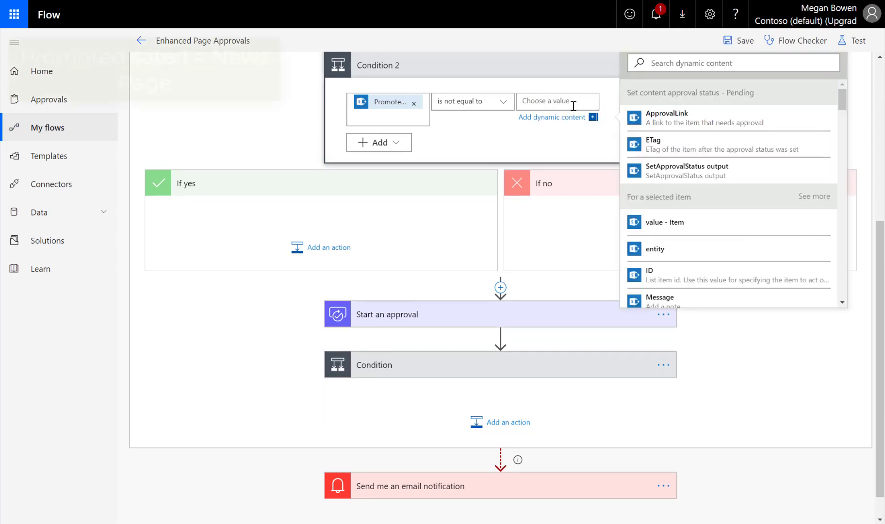
type("1")
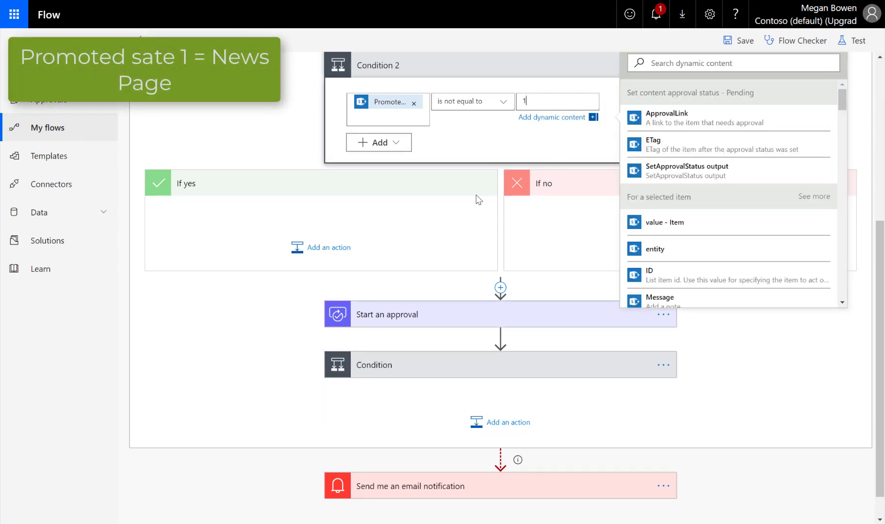
Add the SharePoint "Set content approval status" action to the condition's If yes branch.
left_click(318, 253)
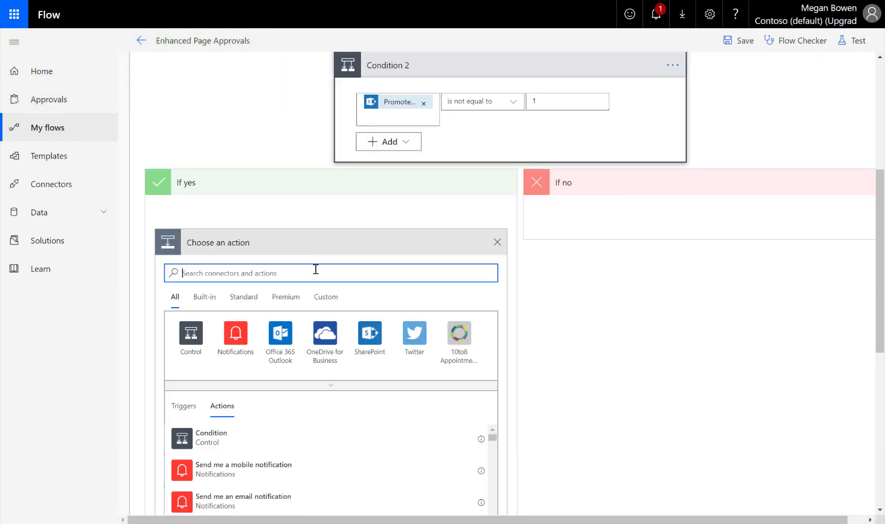
type("set")
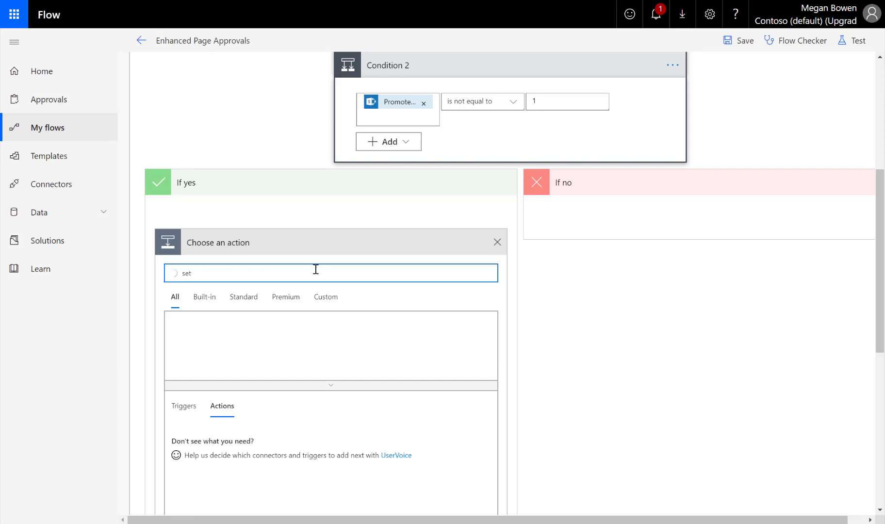
type(" content")
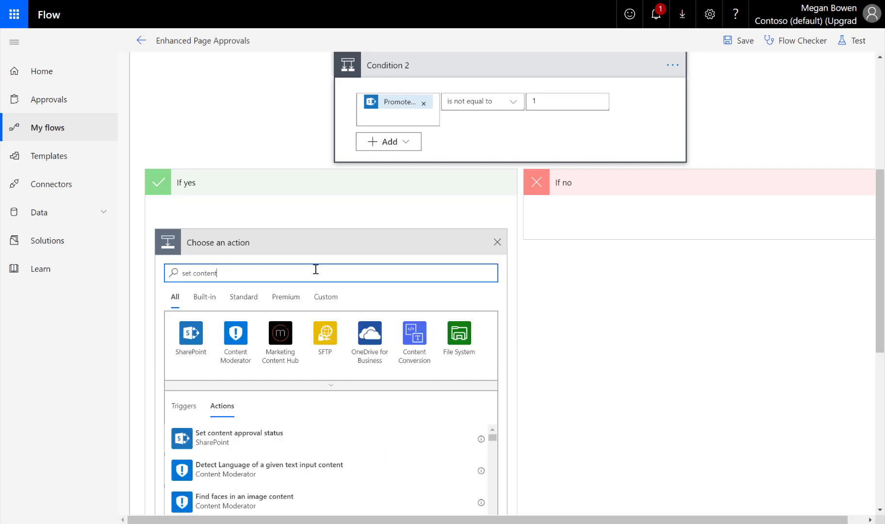
left_click(242, 442)
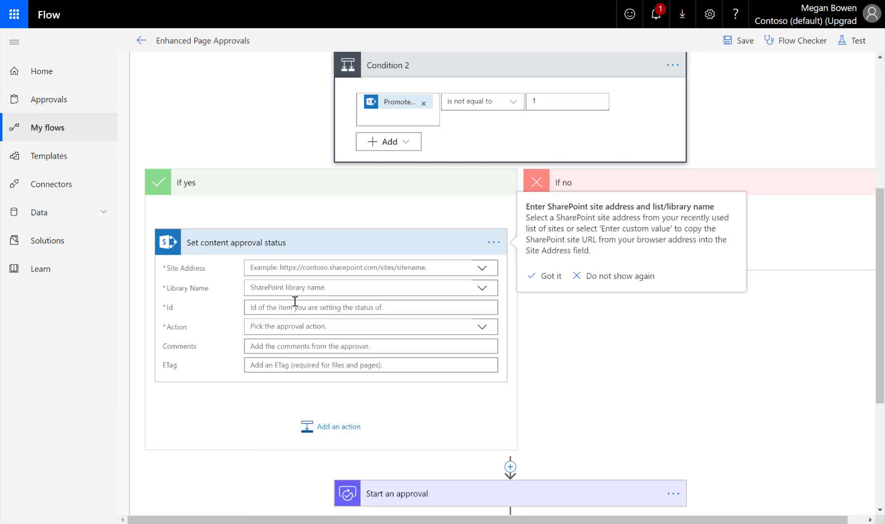
Set the new approval status action's site address to People and Culture and its library to Site Pages.
left_click(482, 268)
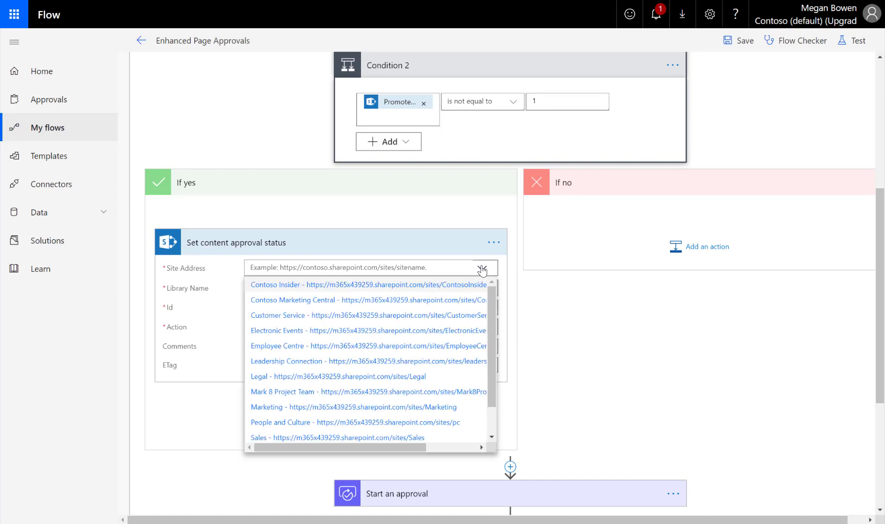
left_click(410, 426)
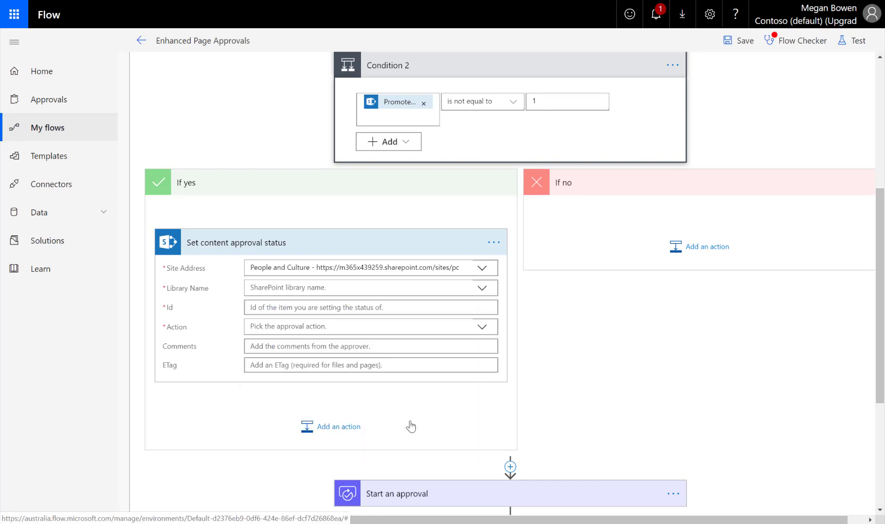
left_click(487, 297)
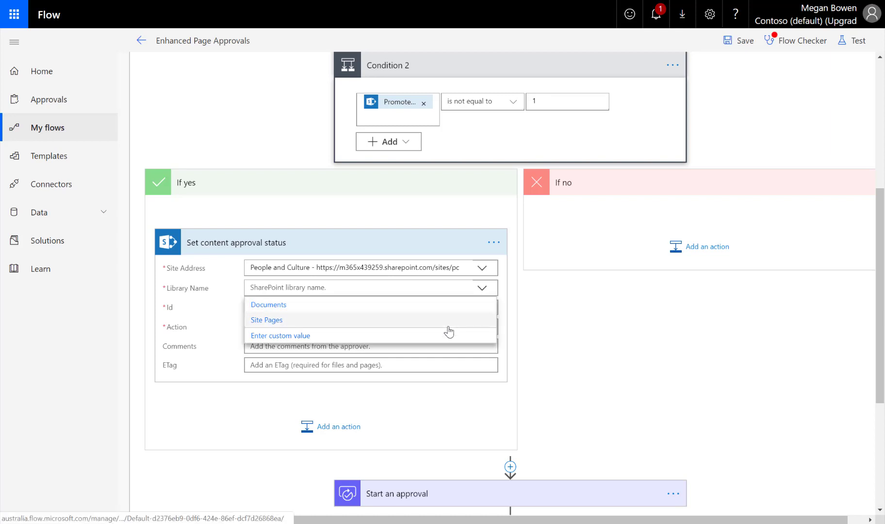
left_click(449, 326)
Fill the action's Id with the ID of the selected item and set its approval action to Approve.
left_click(459, 309)
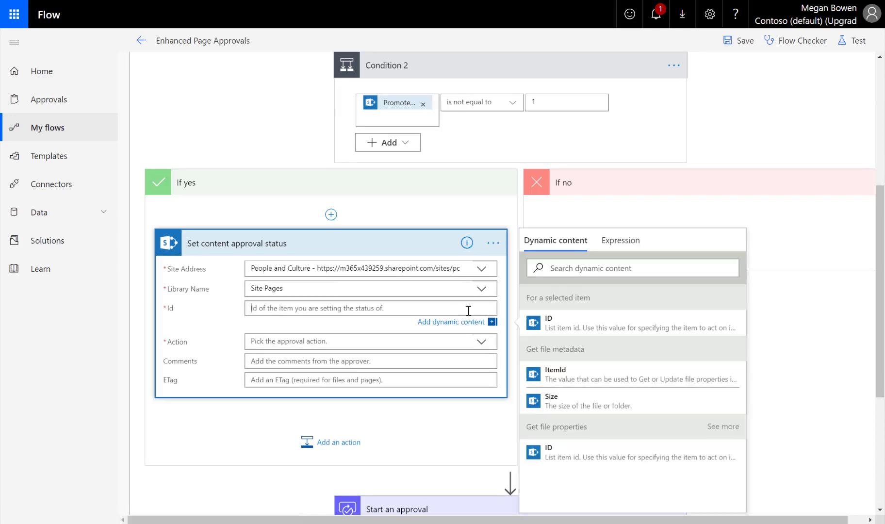
left_click(545, 323)
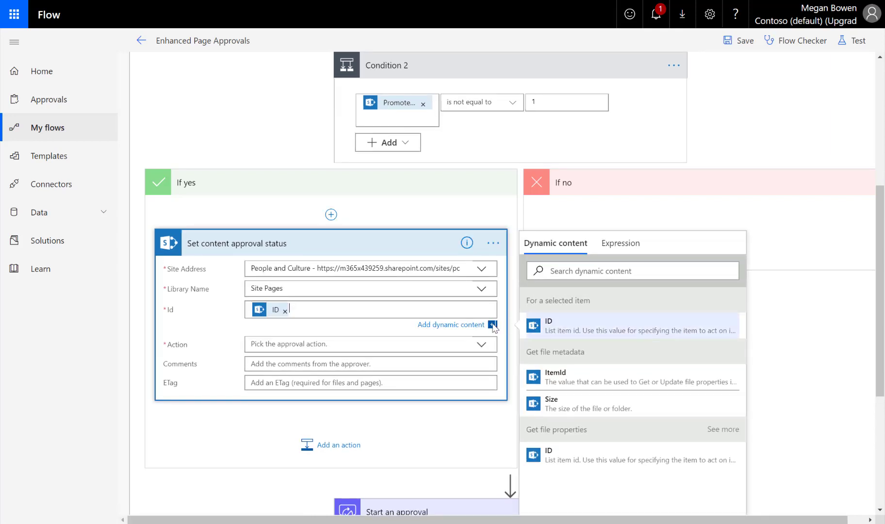
left_click(430, 346)
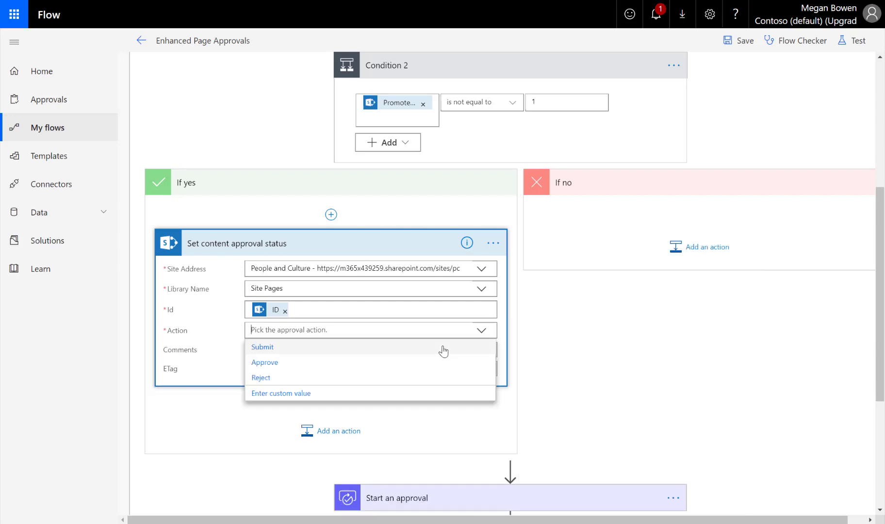
left_click(419, 367)
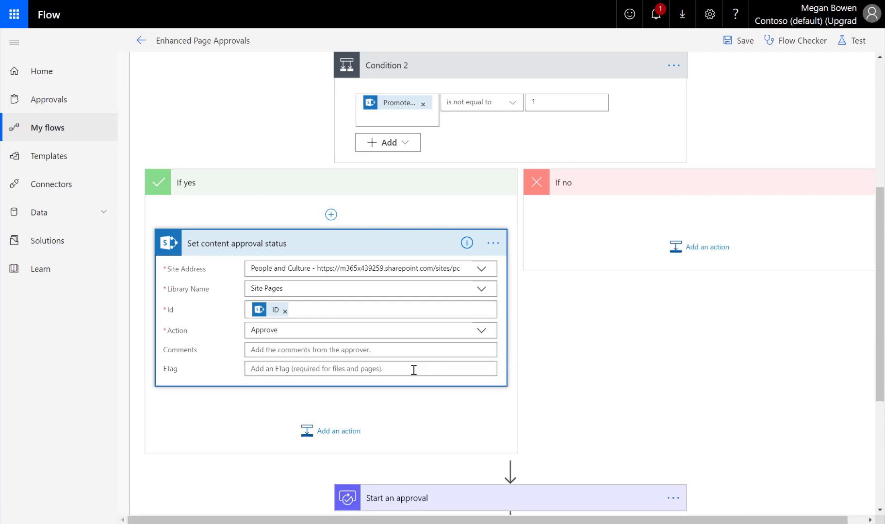
Fill the action's ETag field with the ETag value from Get file metadata.
left_click(414, 370)
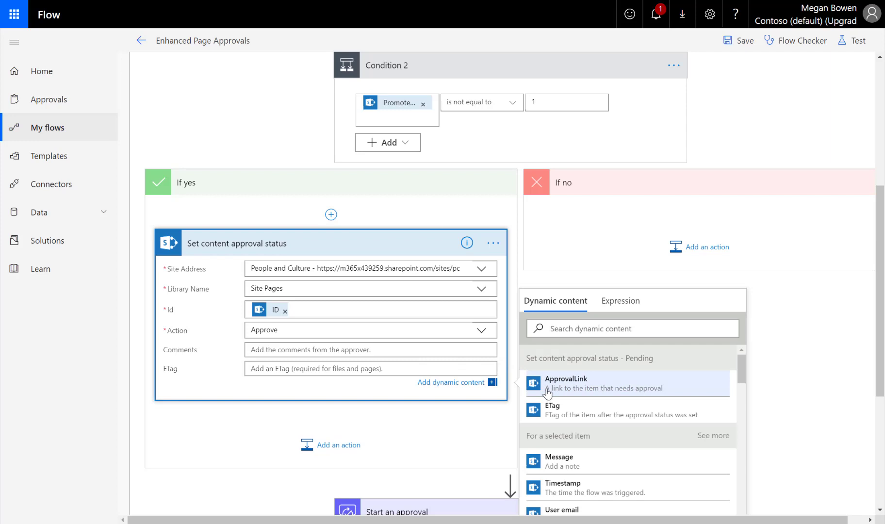
scroll(547, 393, "down", 1)
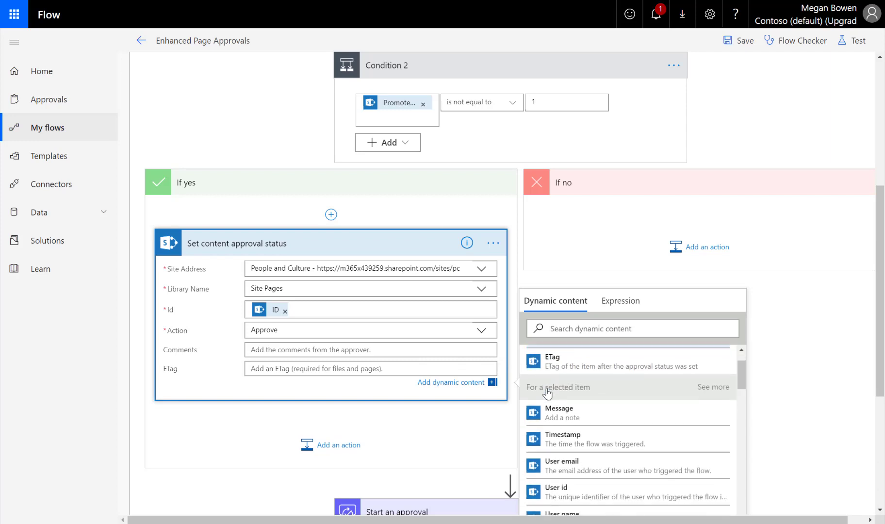
left_click(562, 326)
type("et")
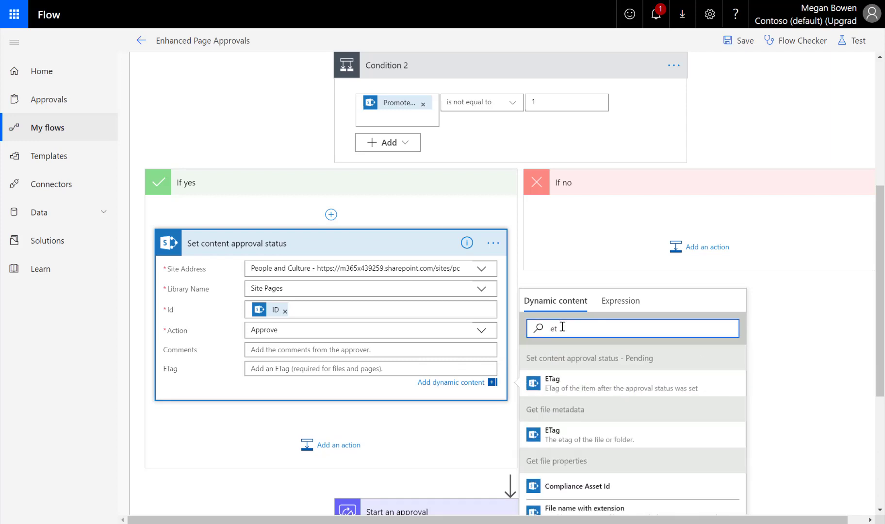
left_click(570, 437)
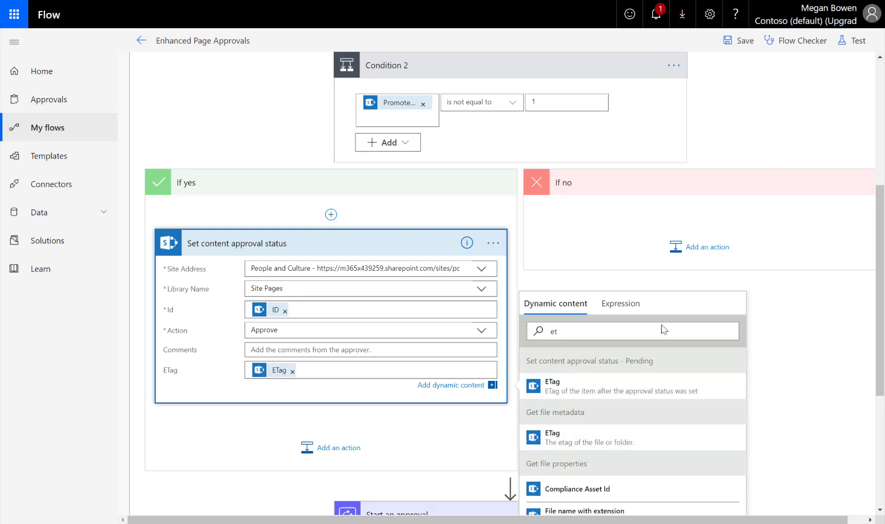
left_click(473, 459)
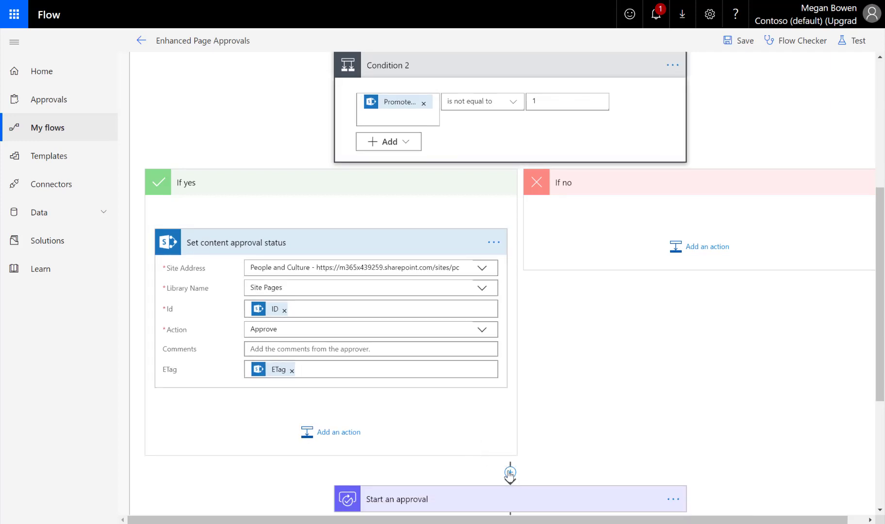
Move the "Start an approval" action and the original Condition below it into the If no branch.
scroll(510, 499, "down", 2)
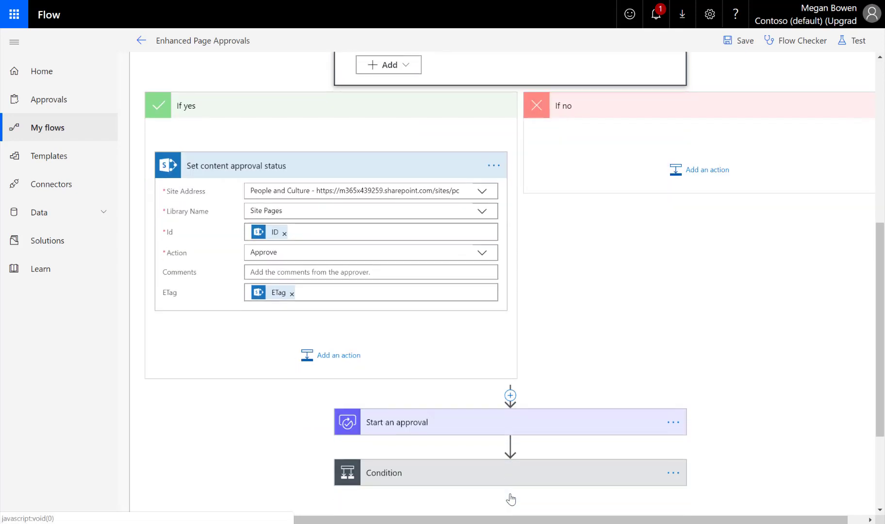
left_click_drag(499, 430, 703, 142)
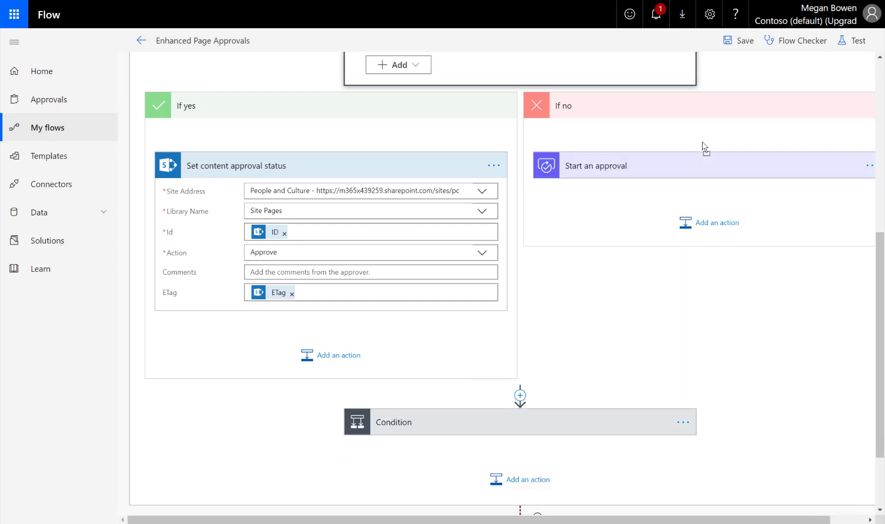
left_click_drag(516, 433, 690, 204)
Delete the "Send me an email notification" action at the end of the flow.
left_click(683, 493)
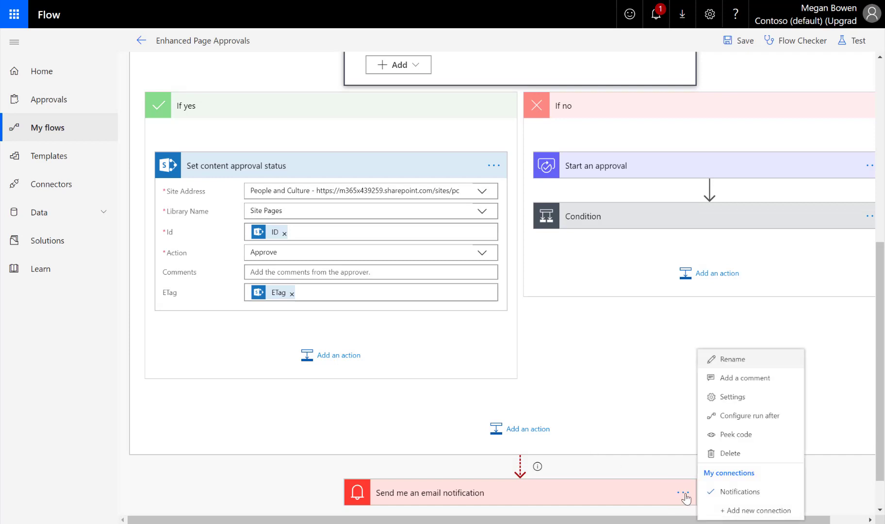
left_click(724, 452)
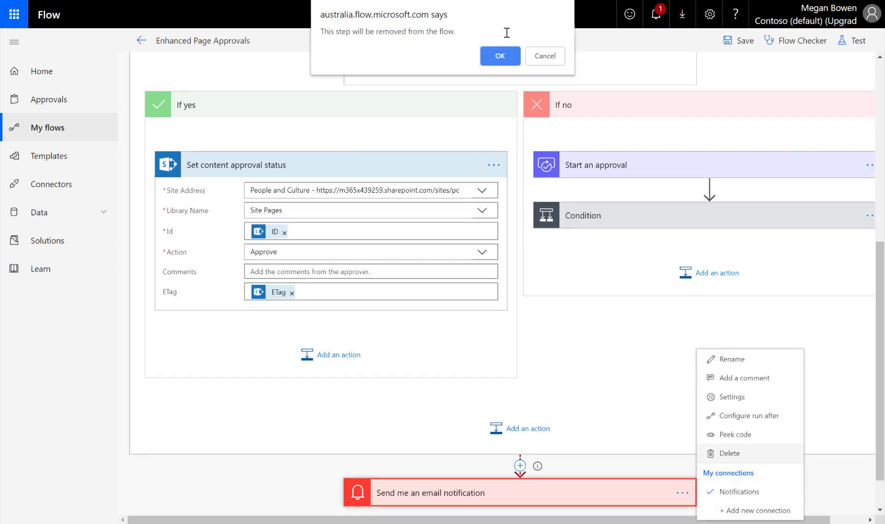
left_click(504, 55)
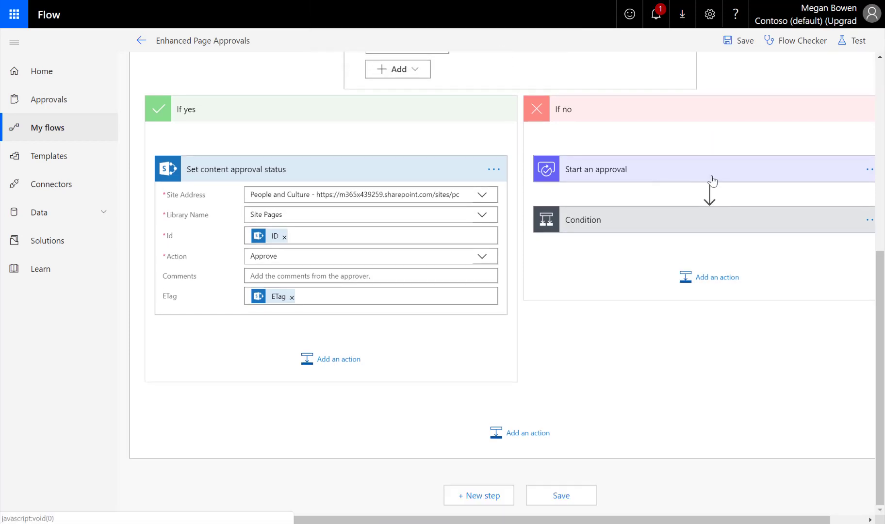
Expand "Start an approval" and the nested Condition in the If no branch to review them, and save the flow.
left_click(713, 179)
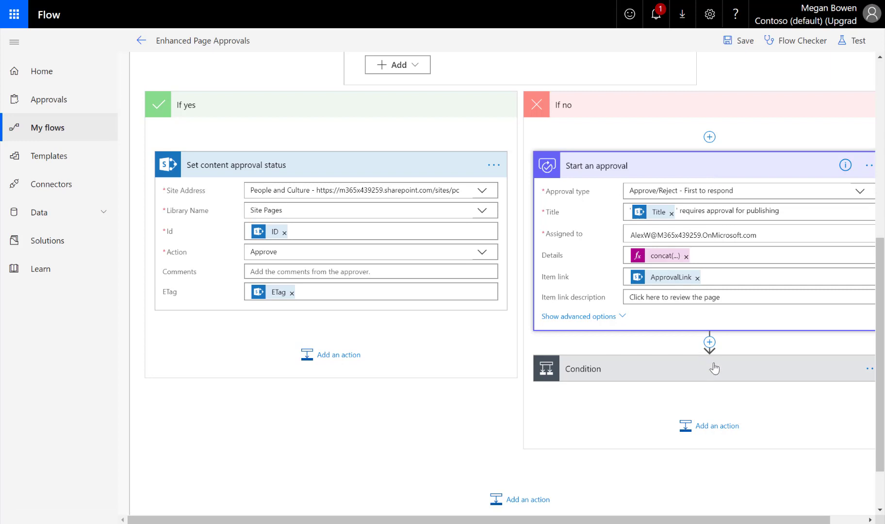
left_click(730, 374)
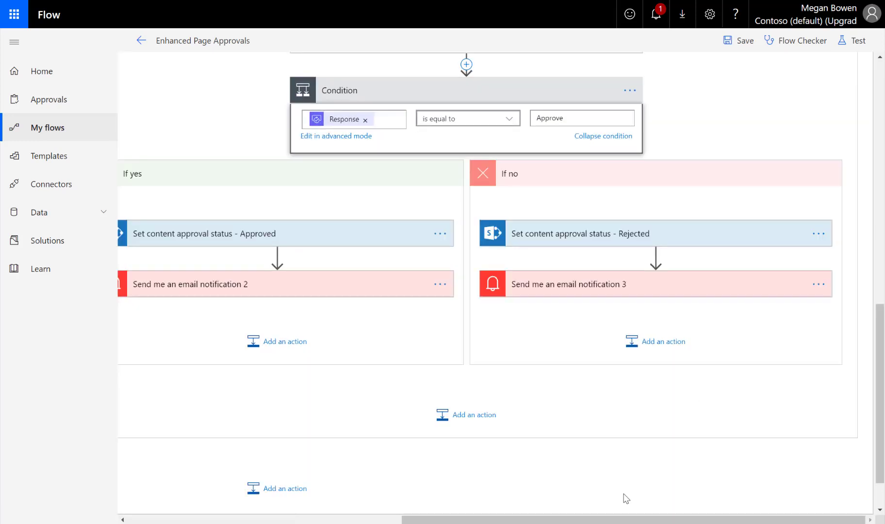
left_click_drag(616, 519, 589, 520)
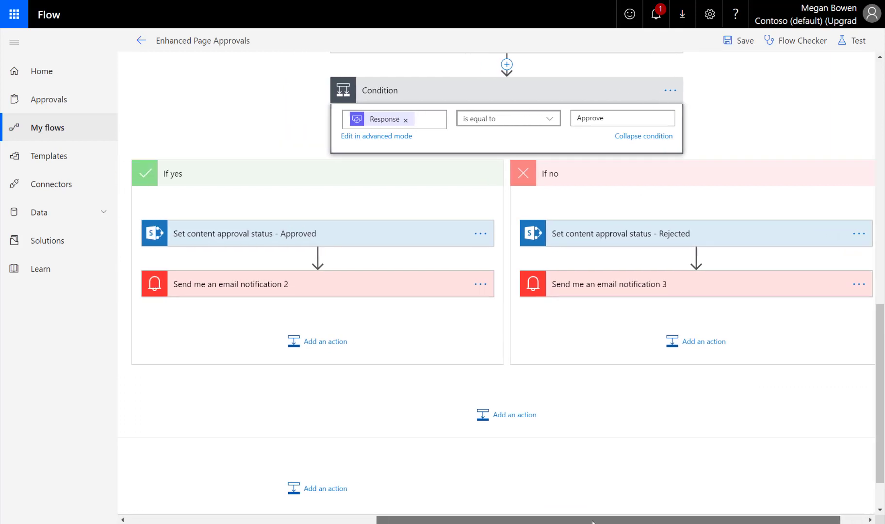
left_click_drag(880, 402, 880, 158)
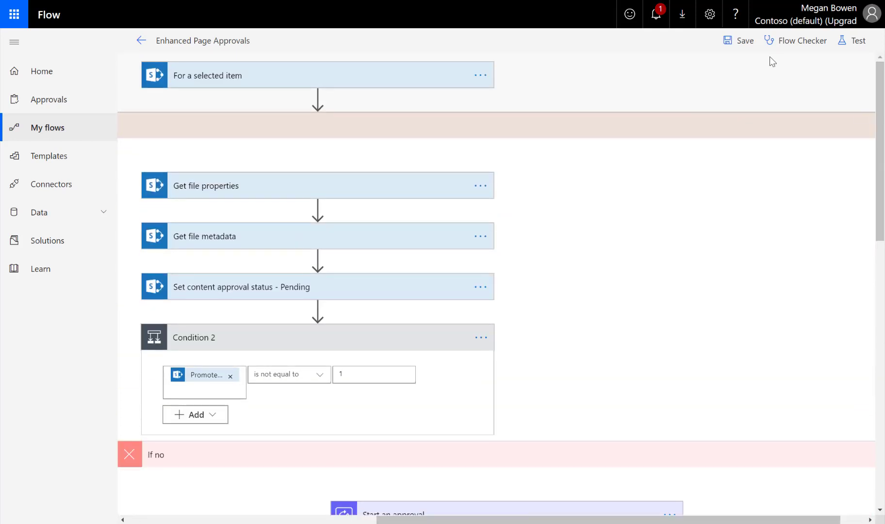
left_click(742, 44)
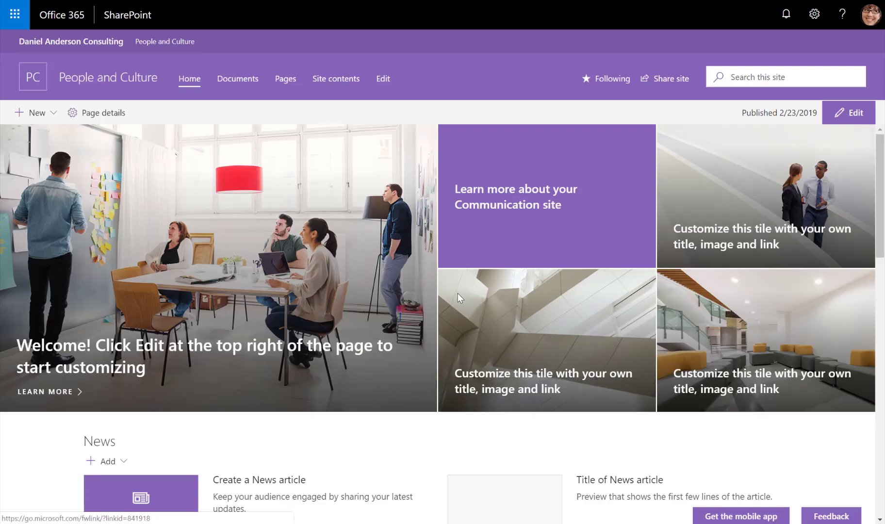
Create a page on the People and Culture SharePoint site from the Multiple columns template, titled "New Mobile Phone Use Policy".
left_click(55, 116)
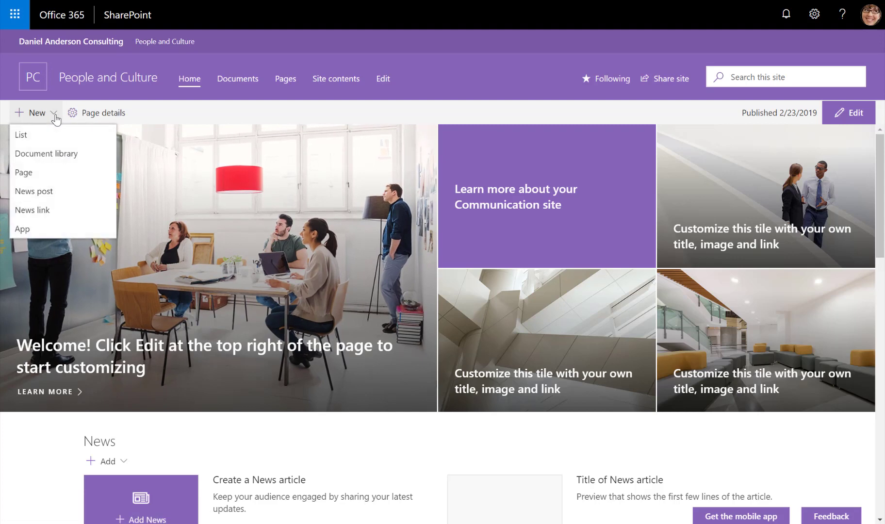
left_click(48, 175)
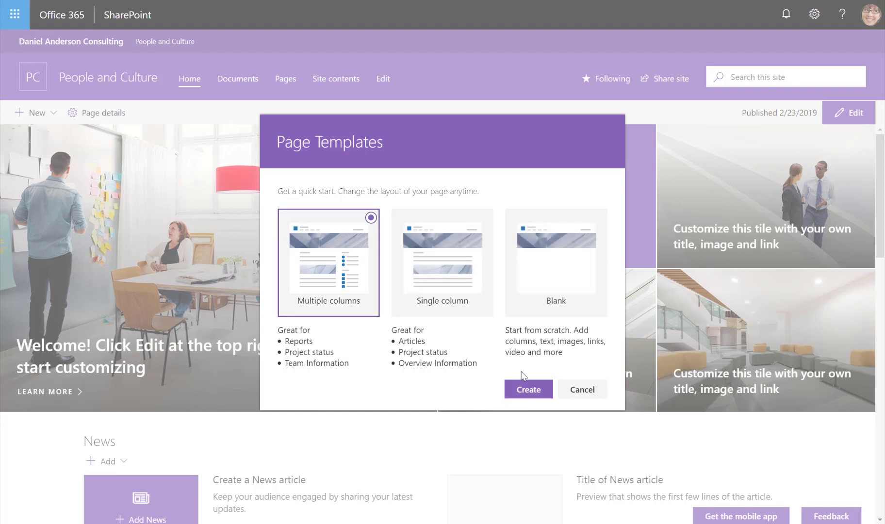
left_click(528, 391)
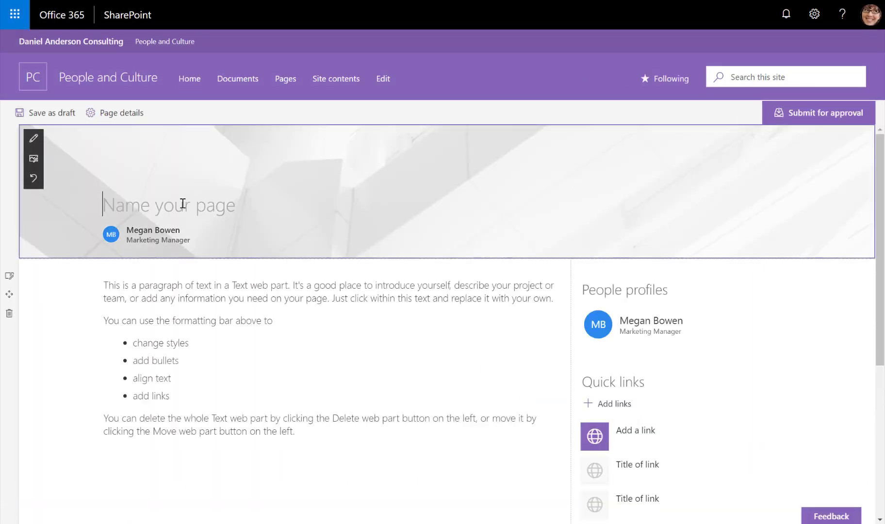
type("New Mobile P")
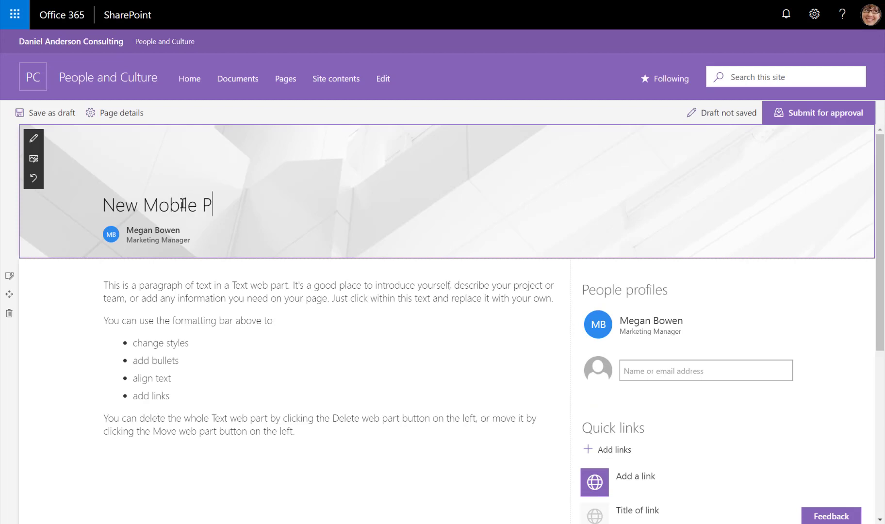
type("hone Use Policy")
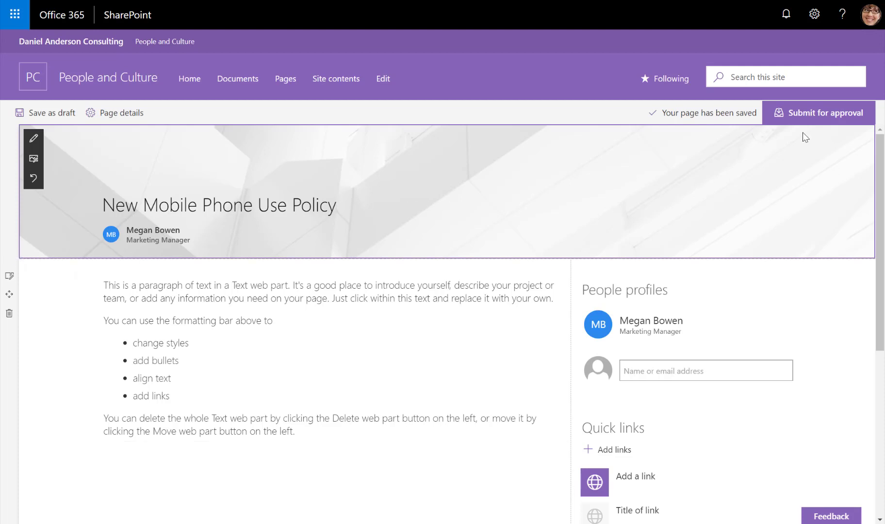
Submit the page for approval with the message "This is a plain Content Page should be auto aproved" and check its status in Site Pages.
left_click(825, 117)
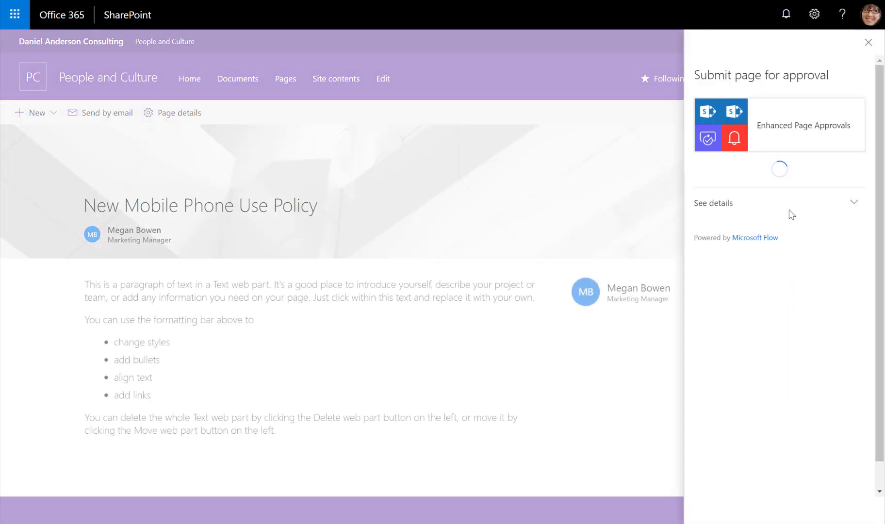
left_click(790, 210)
type("Thi")
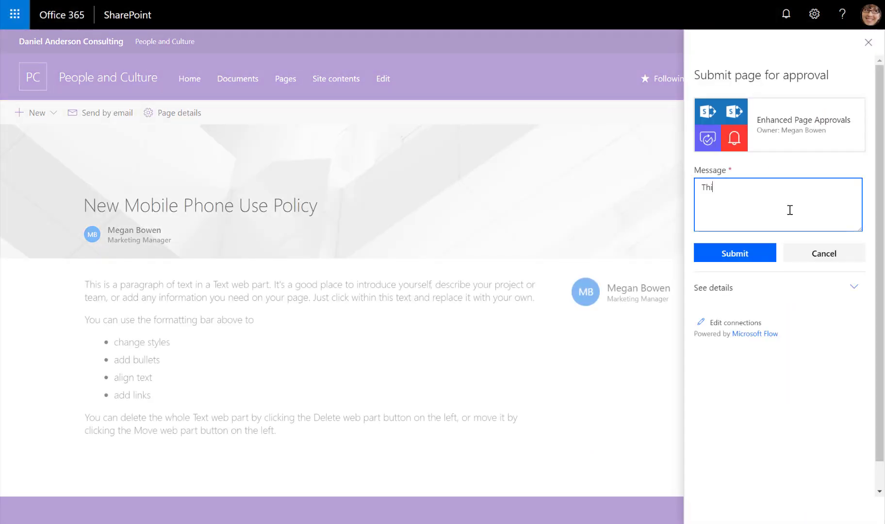
type("s is a plain Content Page should")
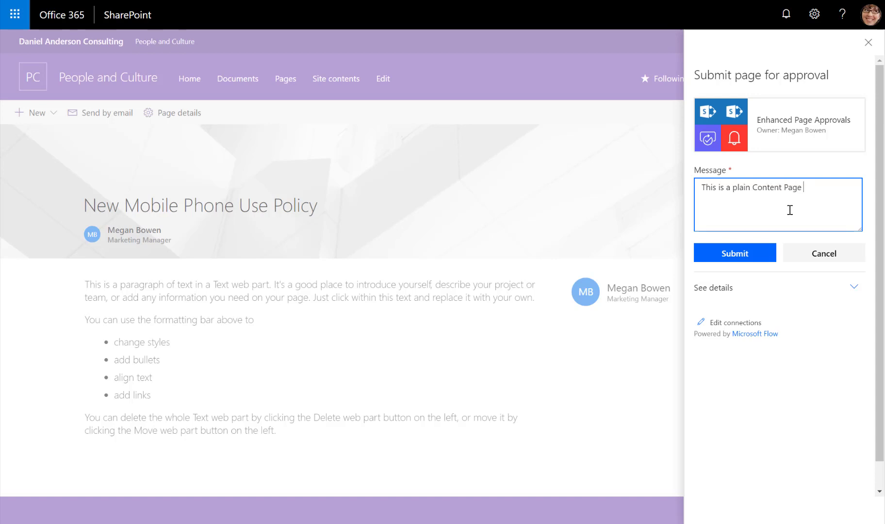
type(" be auto aproved")
left_click(753, 253)
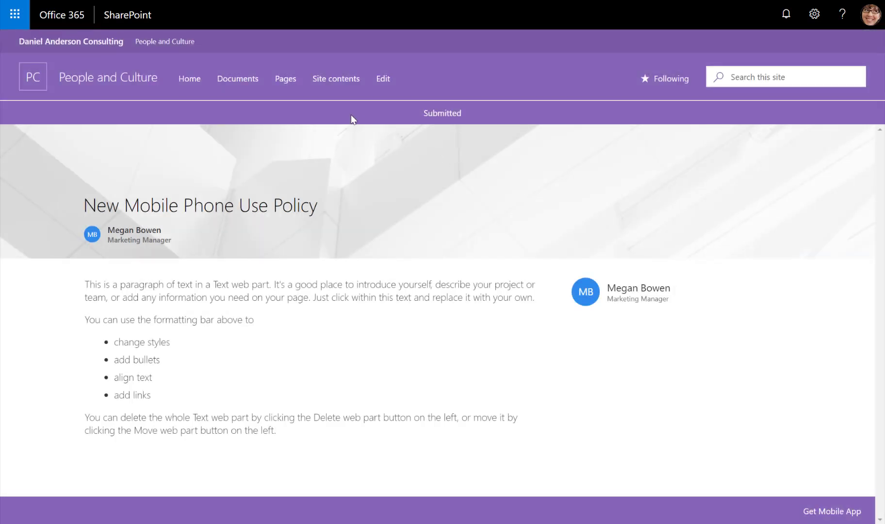
left_click(288, 81)
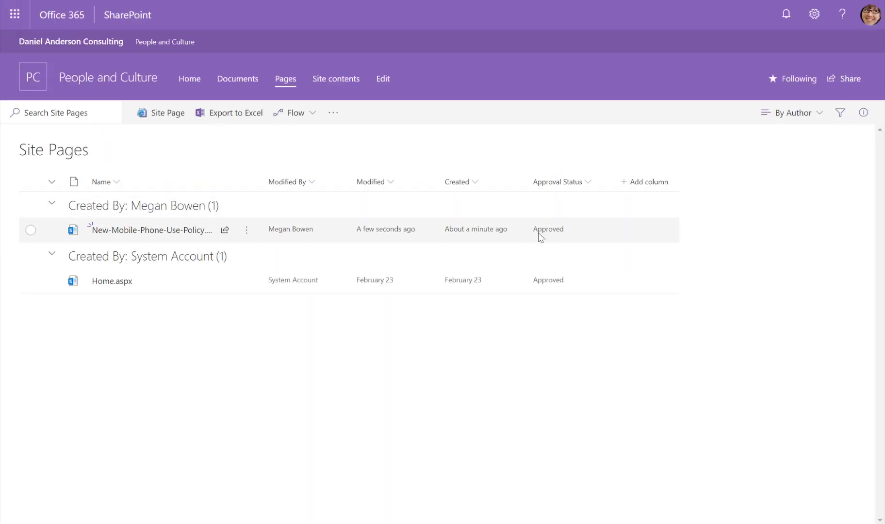
Add a news post from the site's home page and title it "Big Policy Change for the Company".
left_click(186, 85)
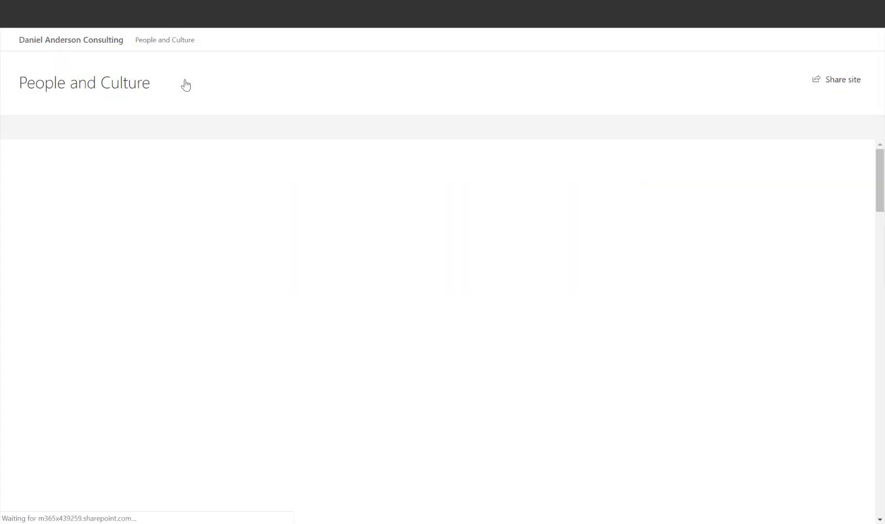
scroll(154, 416, "down", 2)
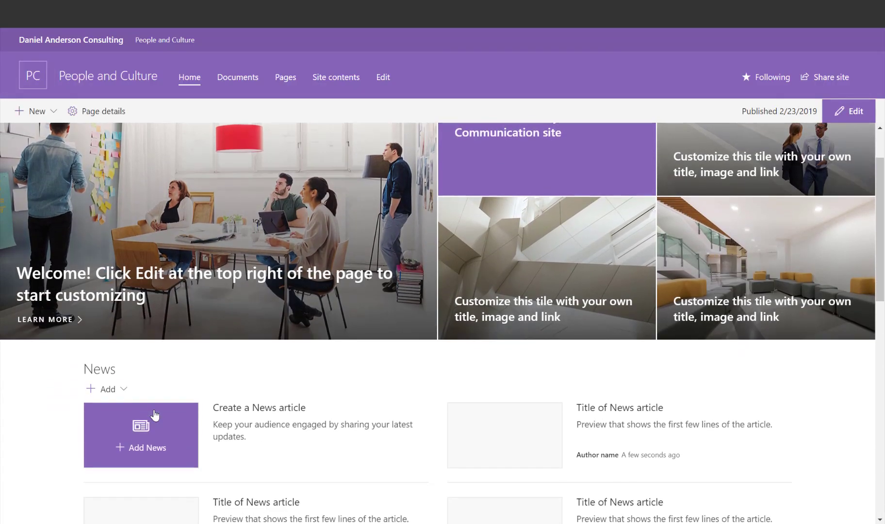
left_click(125, 391)
left_click(119, 415)
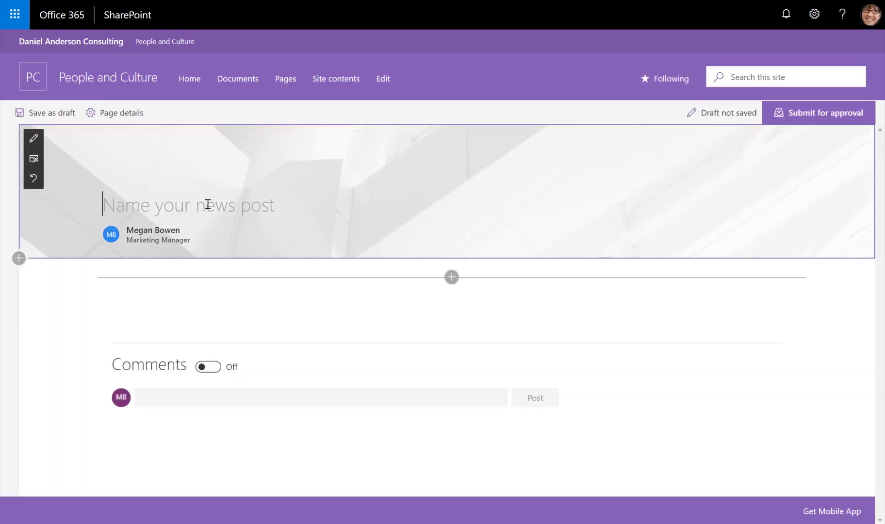
type("Big Policy ")
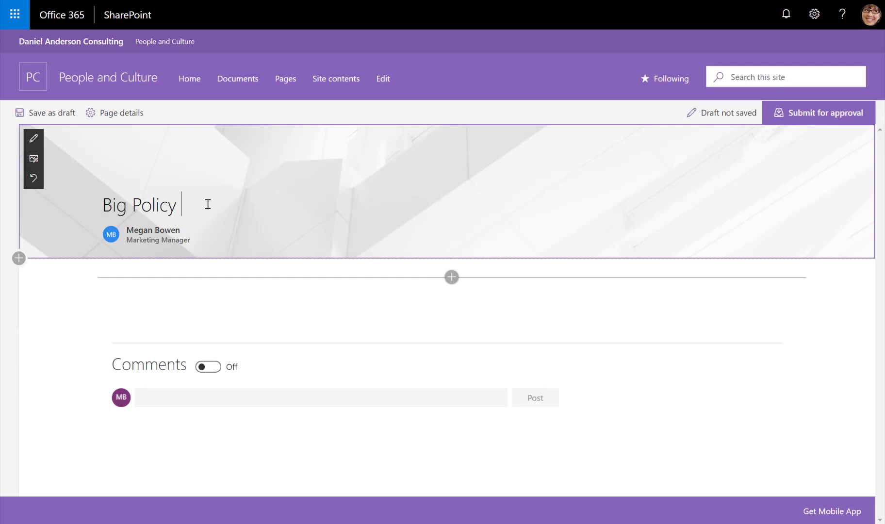
type("Change for the Company")
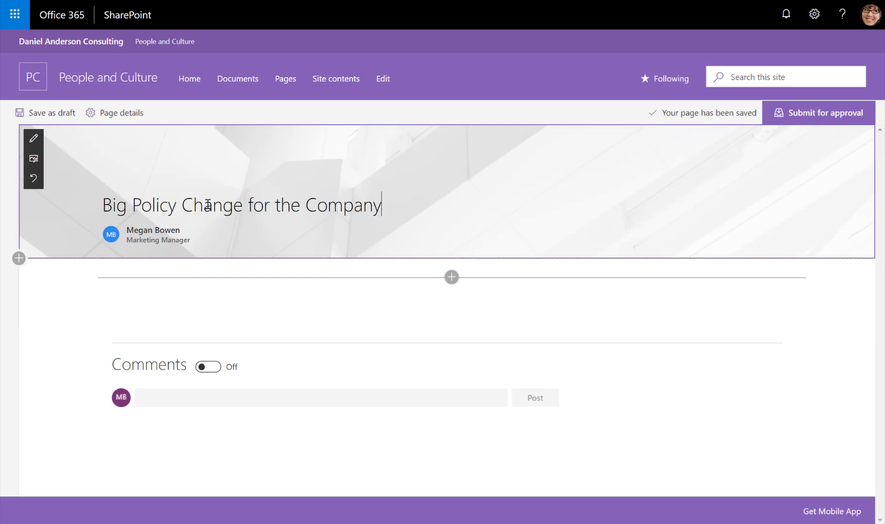
Submit the news post for approval with the message "This should be approved" and check its status in Site Pages.
left_click(854, 120)
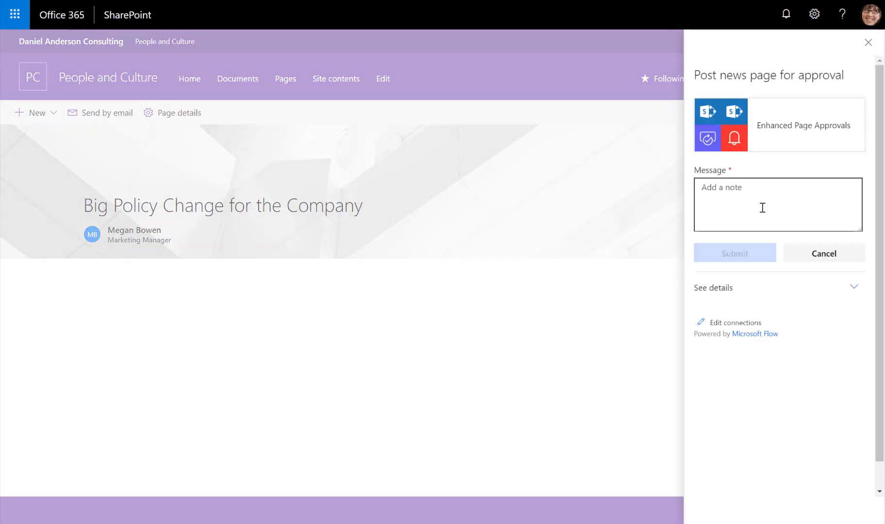
left_click(763, 207)
type("This should be approved")
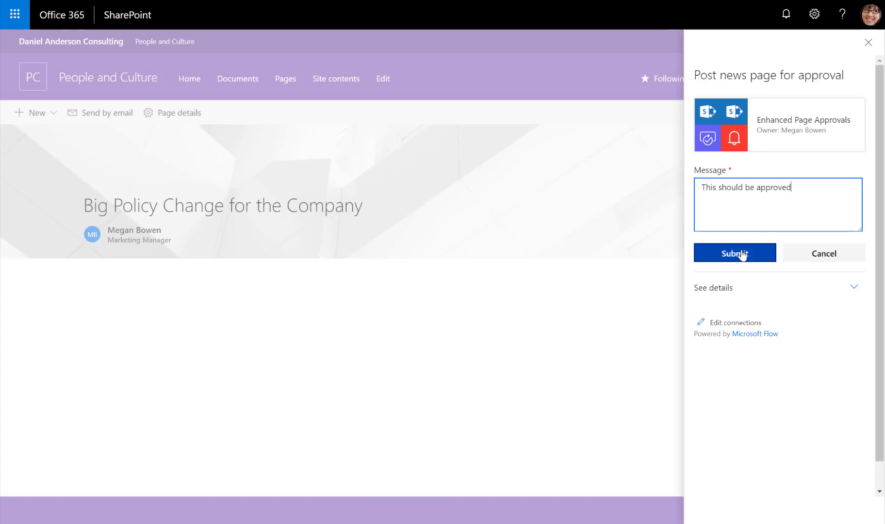
left_click(741, 253)
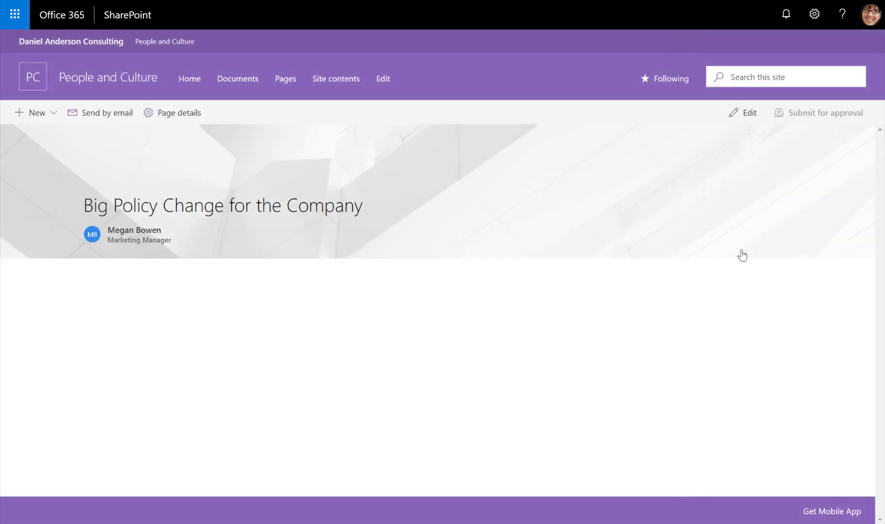
left_click(286, 82)
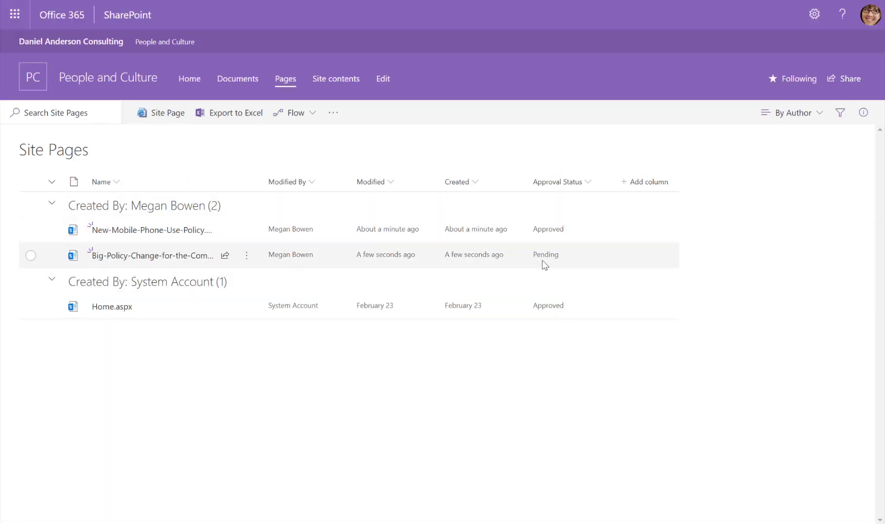
Switch to the approver's Outlook mailbox and open the approval request for "Big Policy Change for the Company".
mouse_move(517, 522)
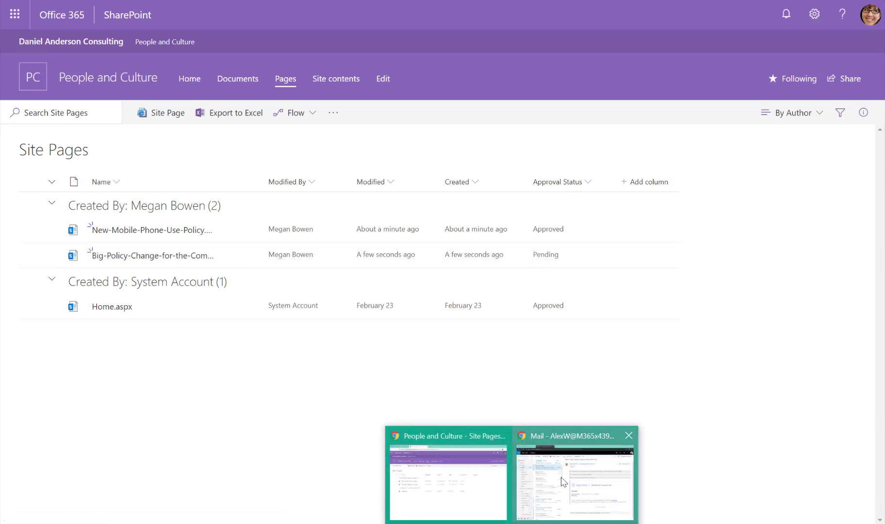
left_click(564, 482)
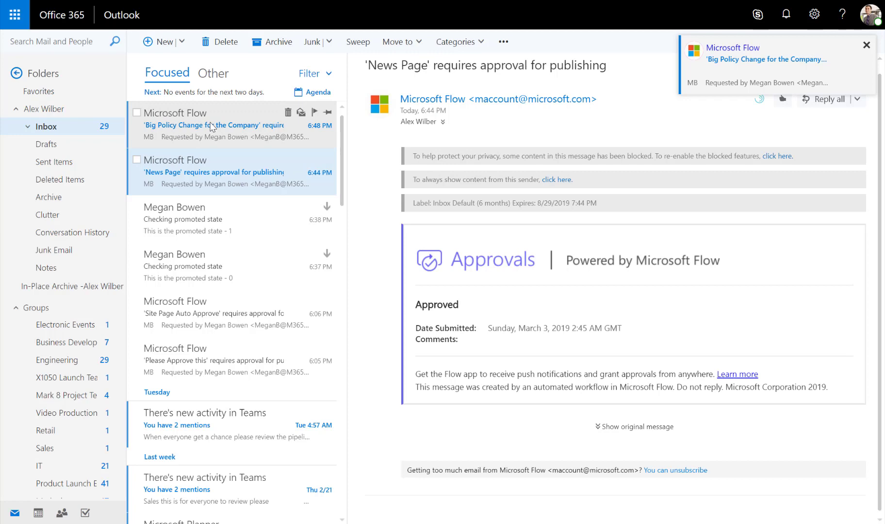
left_click(211, 127)
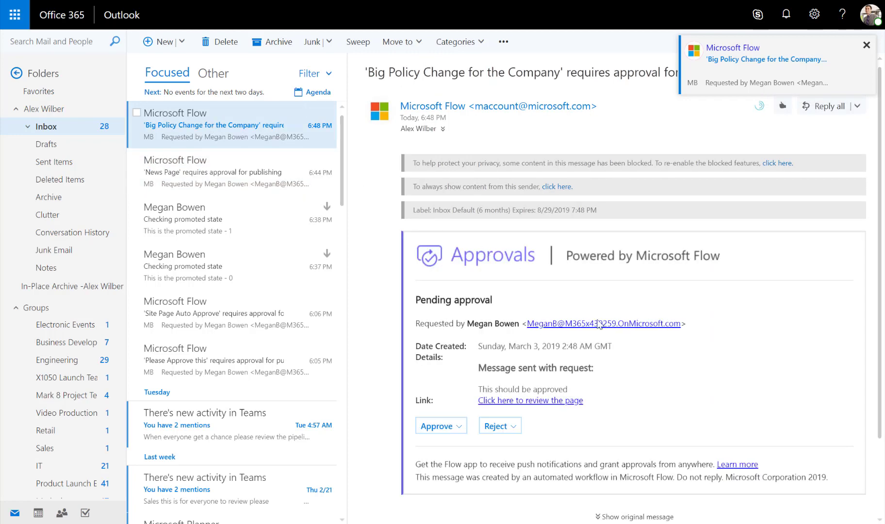
scroll(604, 331, "down", 3)
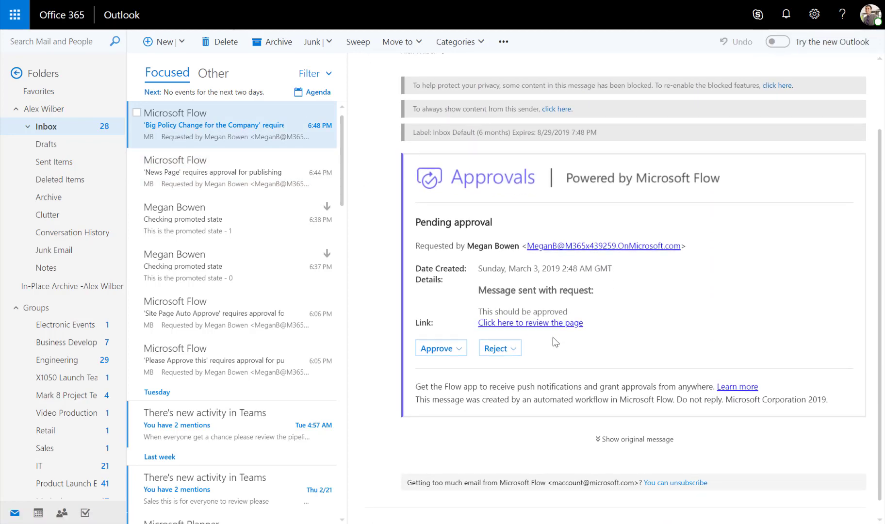
Approve the request with the reason "Yep good to go" and return to the SharePoint Site Pages library to check the status.
left_click(458, 348)
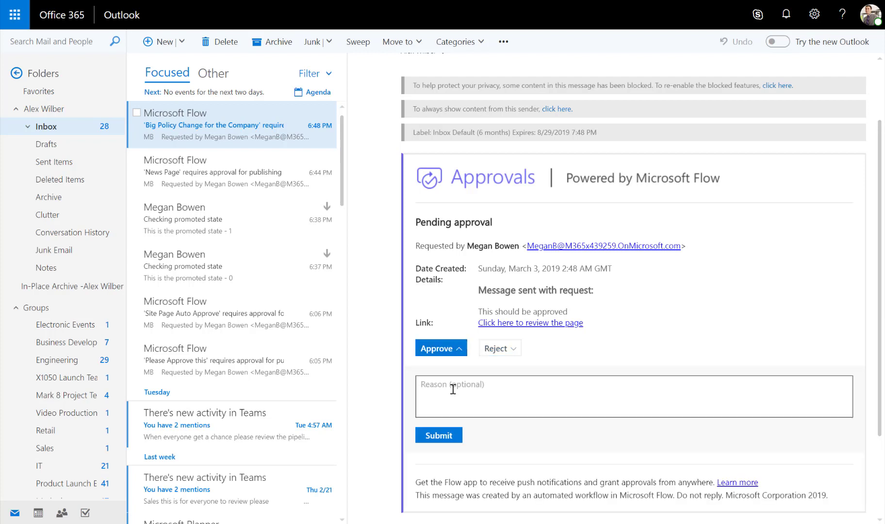
type("Yep good to")
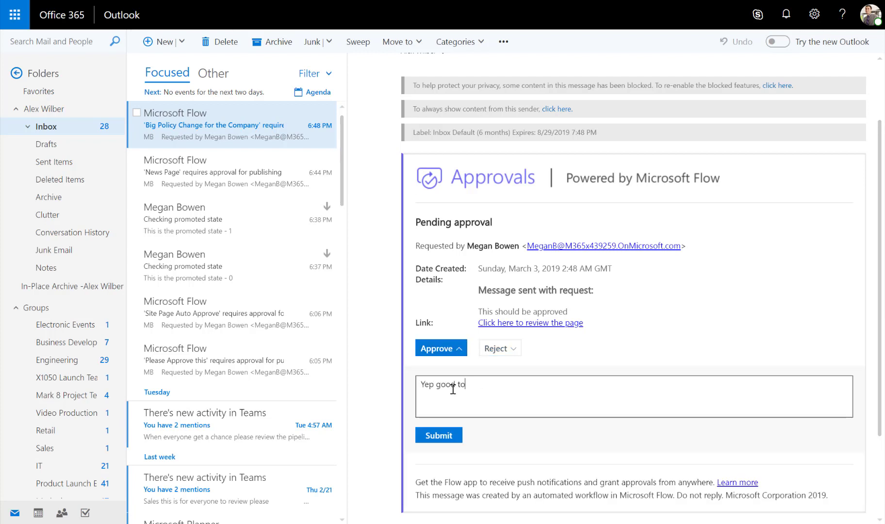
type(" go")
left_click(443, 436)
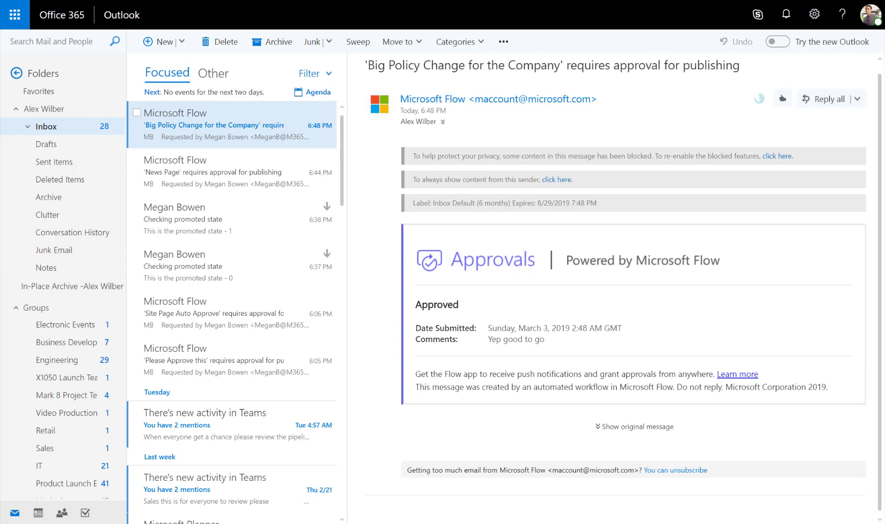
left_click(477, 499)
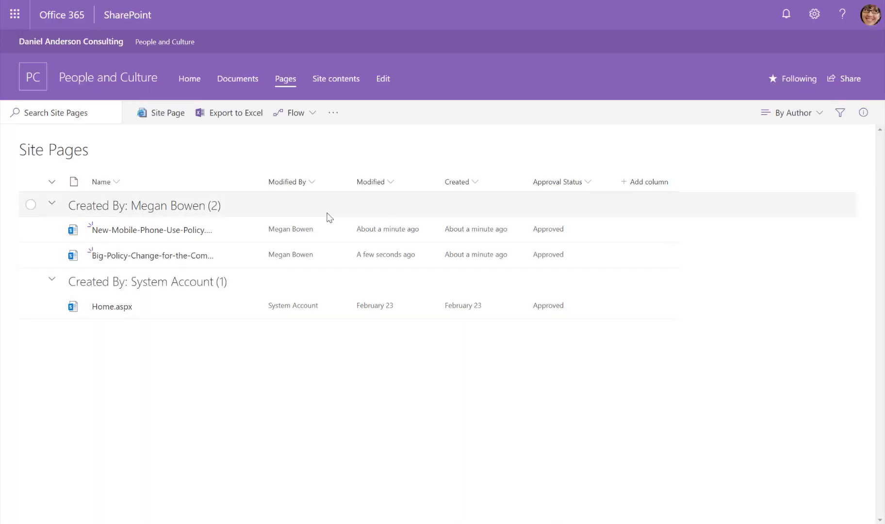